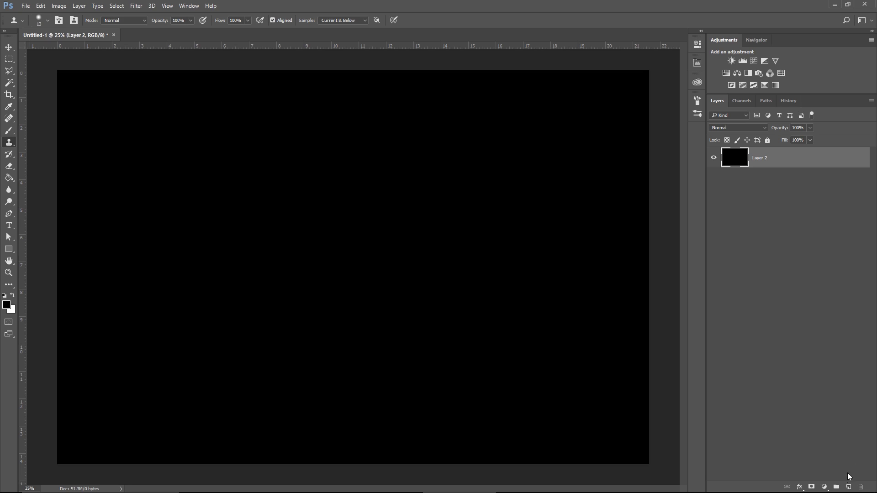
- Add a new empty layer, then draw a gently arching five-point open path across the left-centre
{"action": "left_click", "coordinate": [849, 487]}
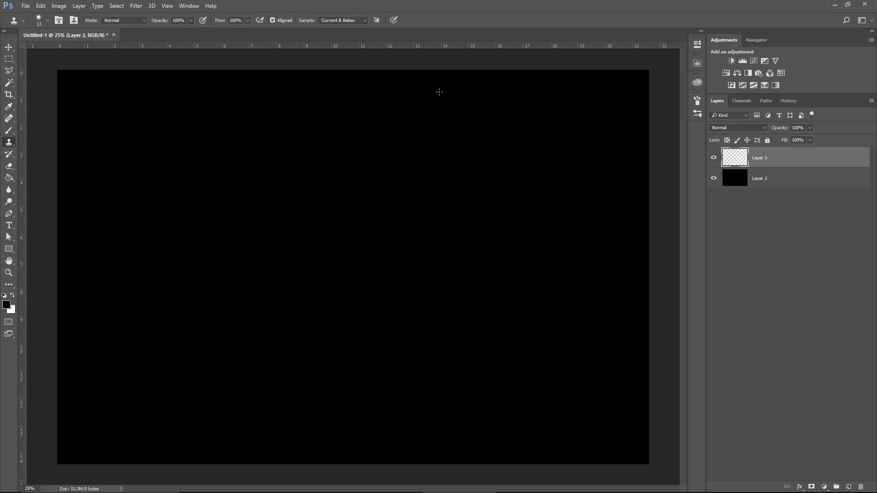
{"action": "key", "text": "v"}
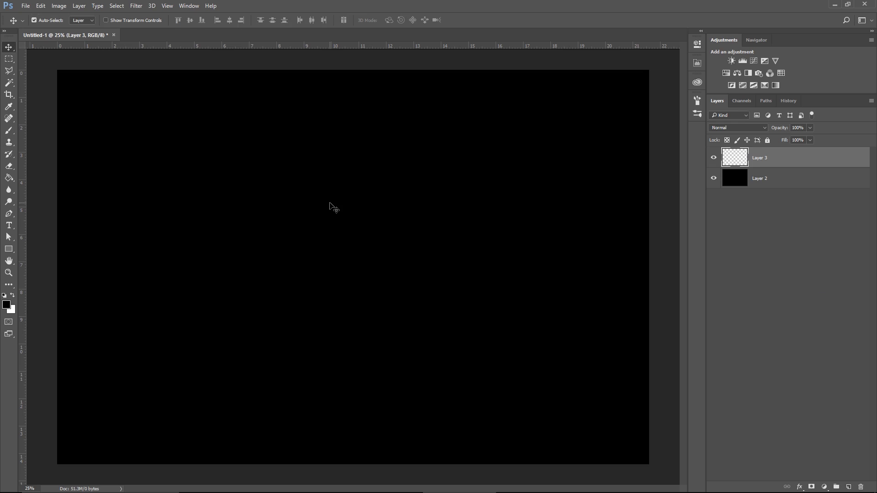
{"action": "left_click", "coordinate": [9, 217]}
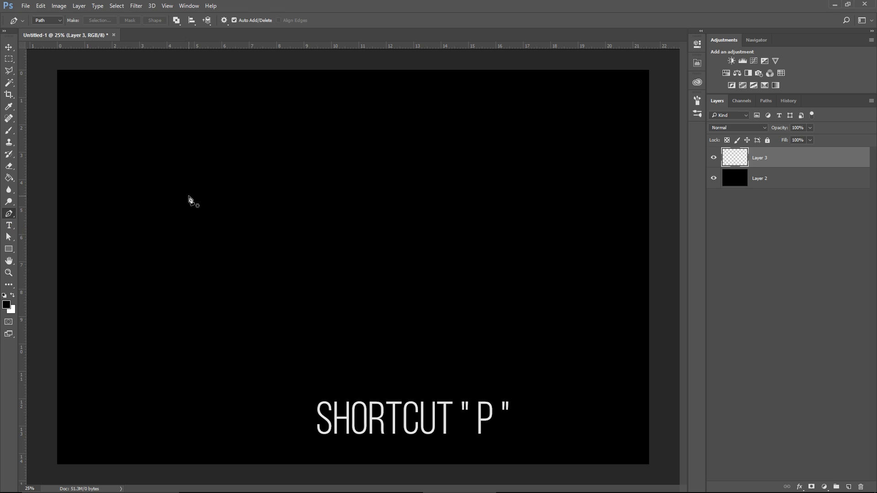
{"action": "left_click", "coordinate": [213, 242]}
{"action": "left_click", "coordinate": [228, 235]}
{"action": "left_click", "coordinate": [251, 232]}
{"action": "left_click", "coordinate": [273, 237]}
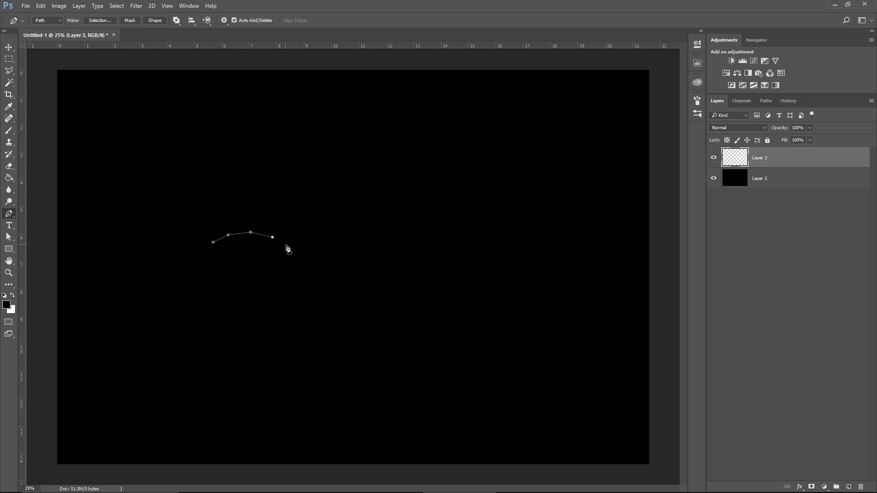
{"action": "left_click", "coordinate": [293, 249]}
- Open the Flame render filter and reset its preset to Default
{"action": "left_click", "coordinate": [137, 7]}
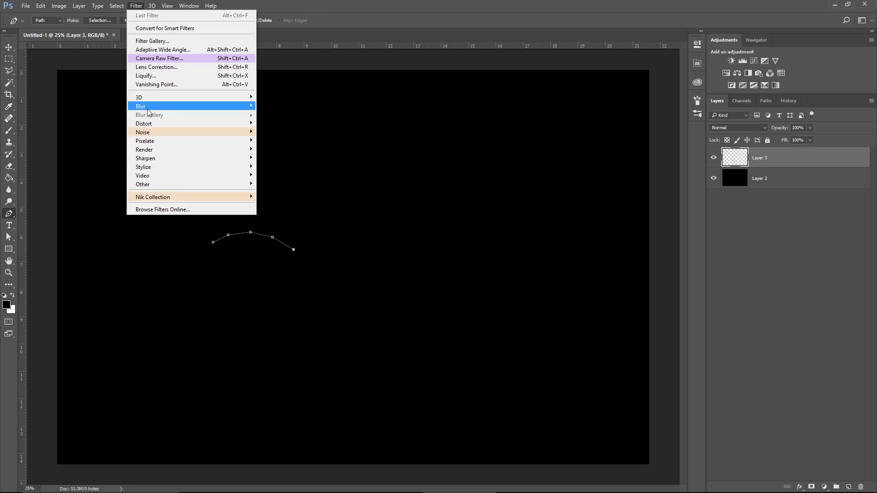
{"action": "mouse_move", "coordinate": [172, 148]}
{"action": "left_click", "coordinate": [263, 151]}
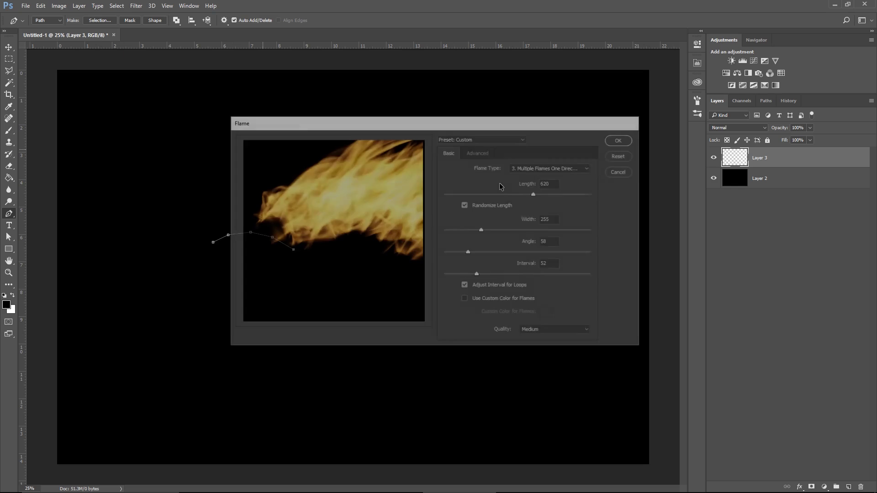
{"action": "left_click", "coordinate": [477, 137]}
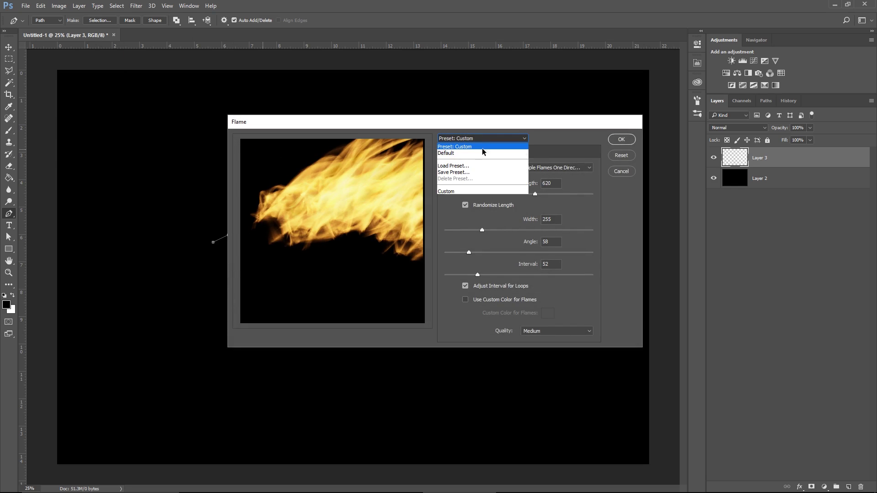
{"action": "left_click", "coordinate": [485, 153]}
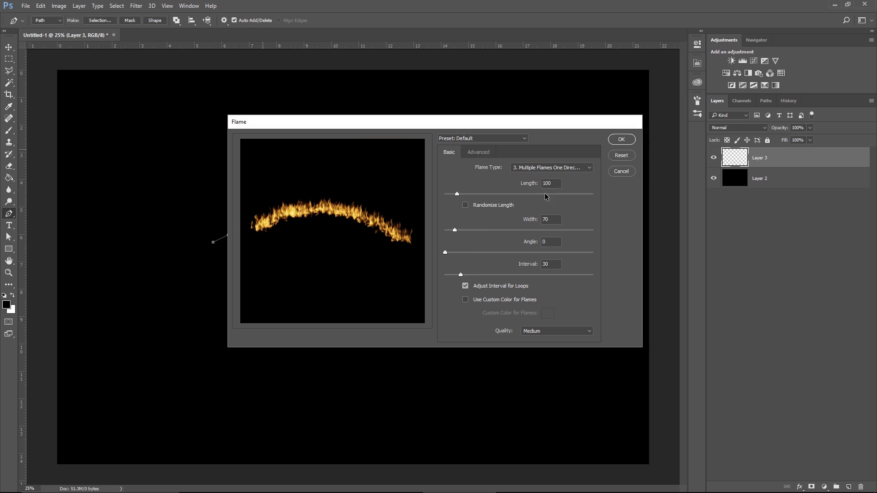
- Set flame type Multiple Flames Various Angle, length 254, with Randomize Length enabled
{"action": "left_click", "coordinate": [536, 169]}
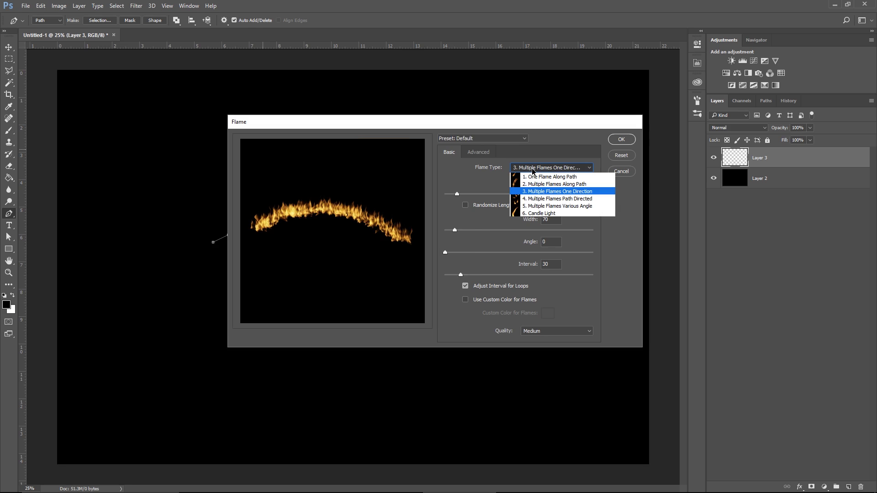
{"action": "left_click", "coordinate": [534, 209]}
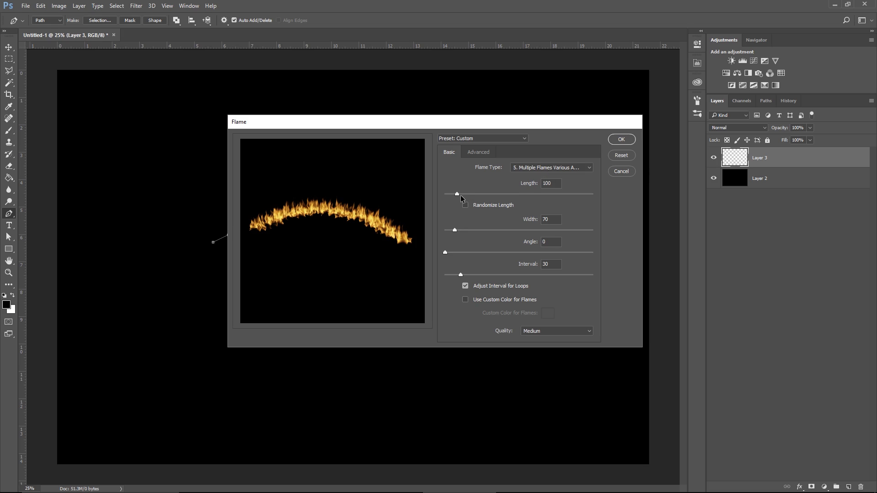
{"action": "left_click_drag", "start_coordinate": [460, 195], "coordinate": [479, 195]}
{"action": "left_click", "coordinate": [465, 205]}
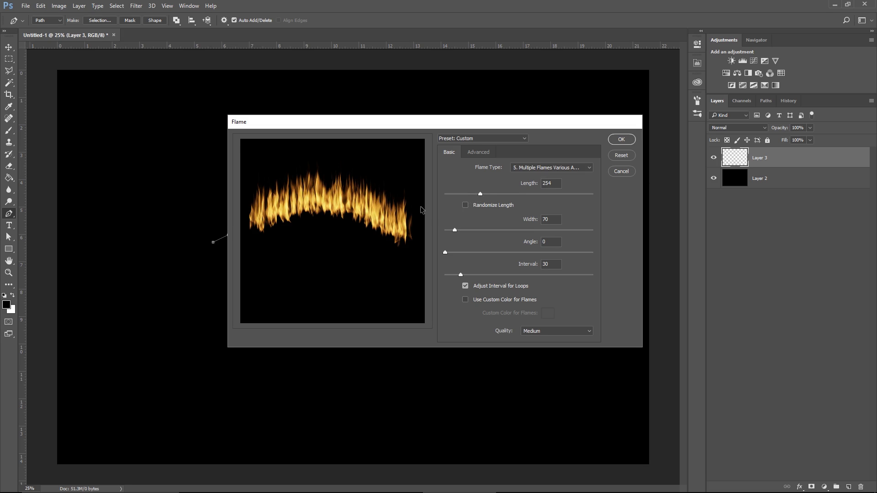
{"action": "left_click", "coordinate": [466, 205]}
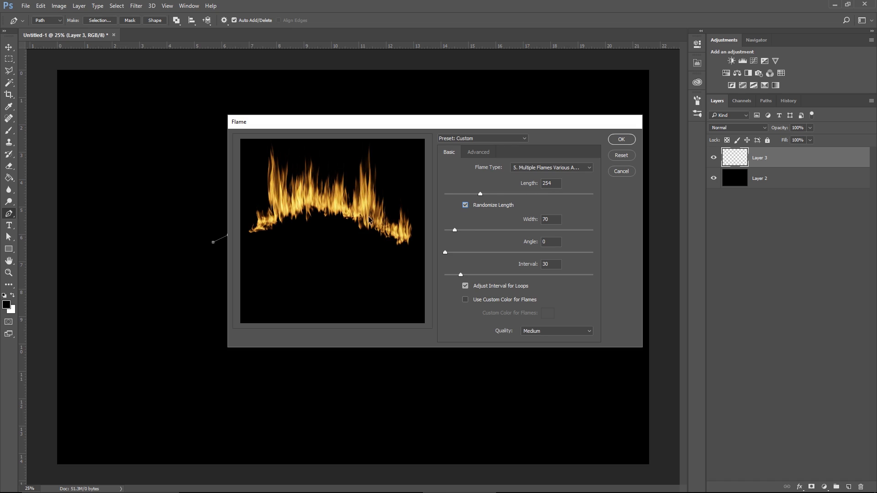
- Switch to Multiple Flames One Direction with width 126, angle 60 and interval 50
{"action": "left_click", "coordinate": [555, 168]}
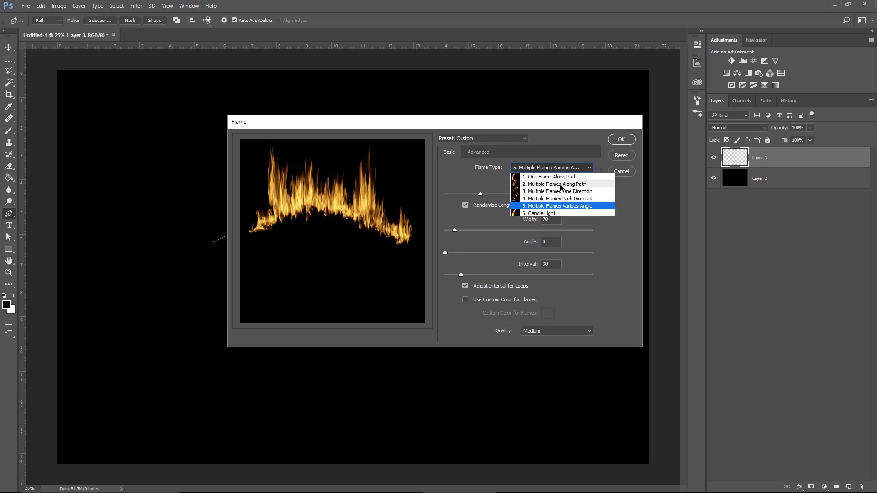
{"action": "left_click", "coordinate": [596, 191]}
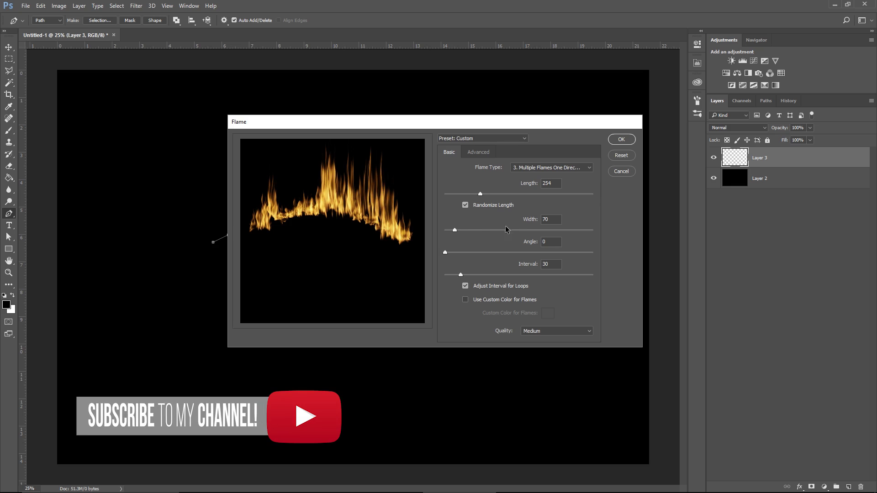
{"action": "left_click_drag", "start_coordinate": [454, 230], "coordinate": [462, 229]}
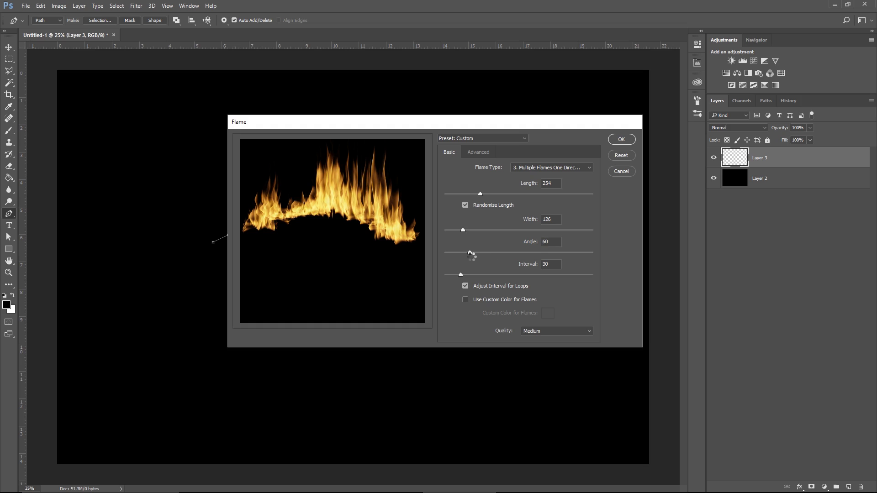
{"action": "left_click", "coordinate": [477, 275]}
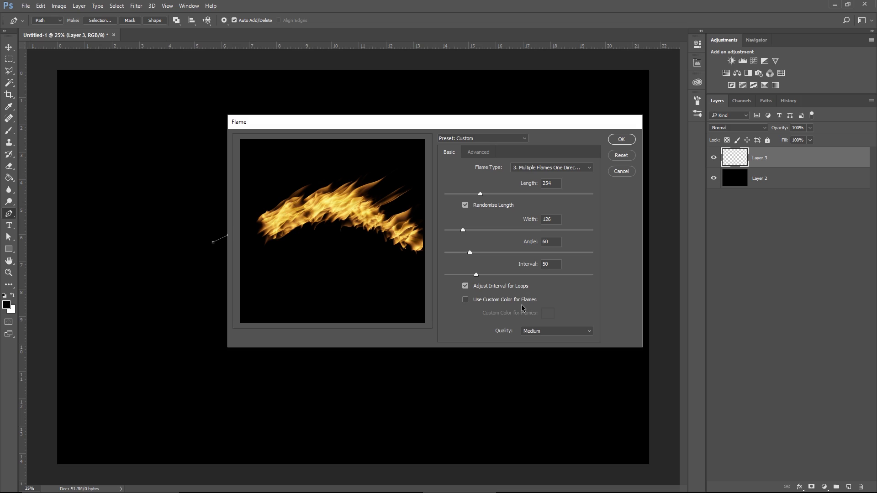
- Enable Use Custom Color for Flames and set the flame colour to a light cyan
{"action": "left_click", "coordinate": [465, 300]}
{"action": "left_click", "coordinate": [547, 315]}
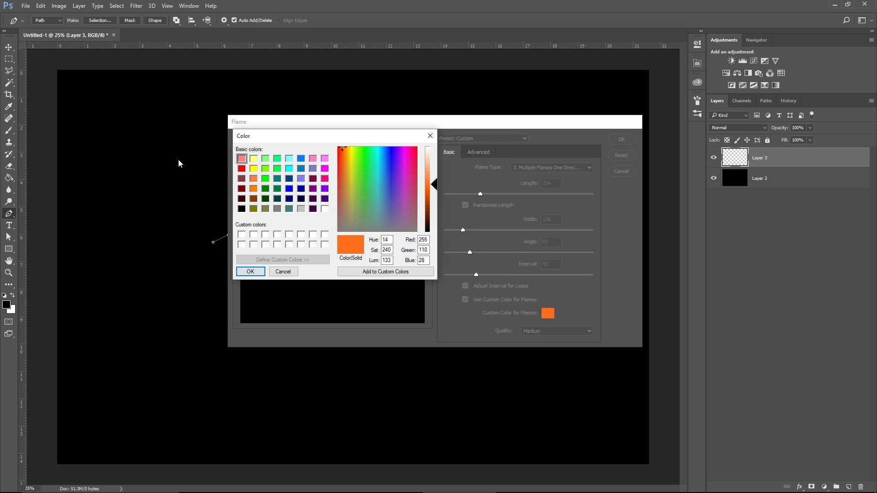
{"action": "left_click_drag", "start_coordinate": [402, 166], "coordinate": [380, 153]}
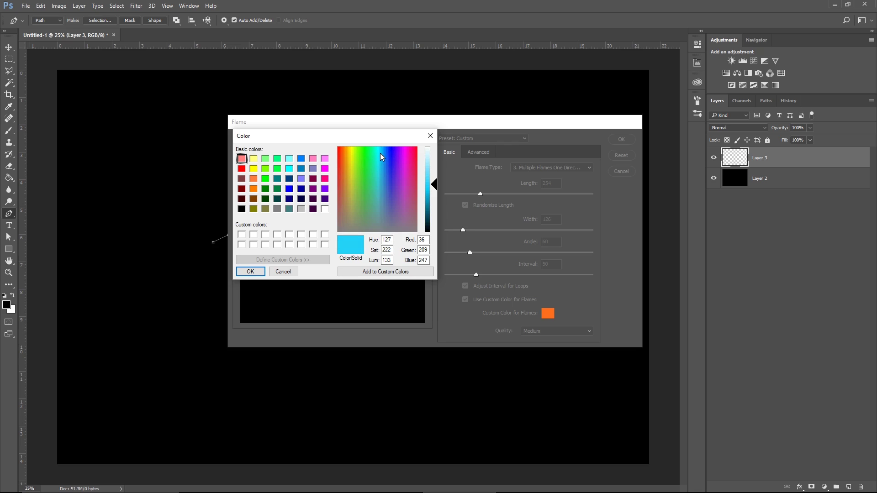
{"action": "left_click", "coordinate": [251, 272]}
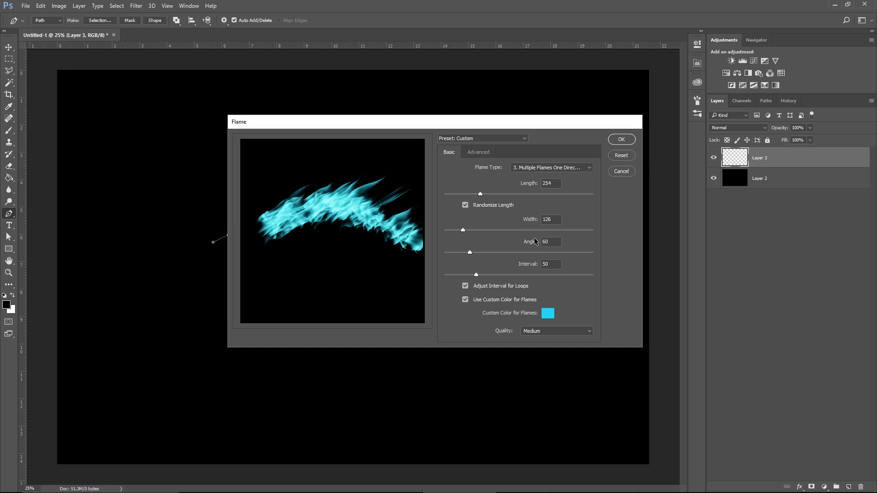
- Review the Advanced settings, return to Basic, and apply the Flame filter to Layer 3
{"action": "key", "text": "ctrl+Tab"}
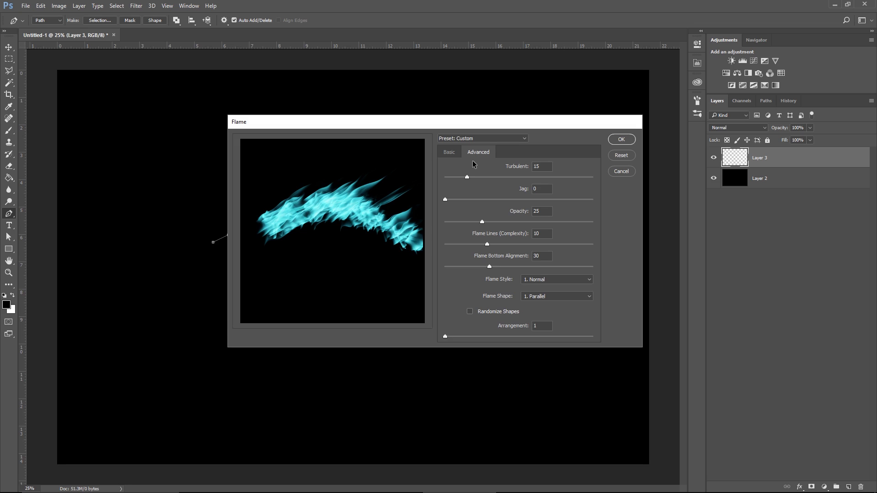
{"action": "left_click", "coordinate": [449, 152]}
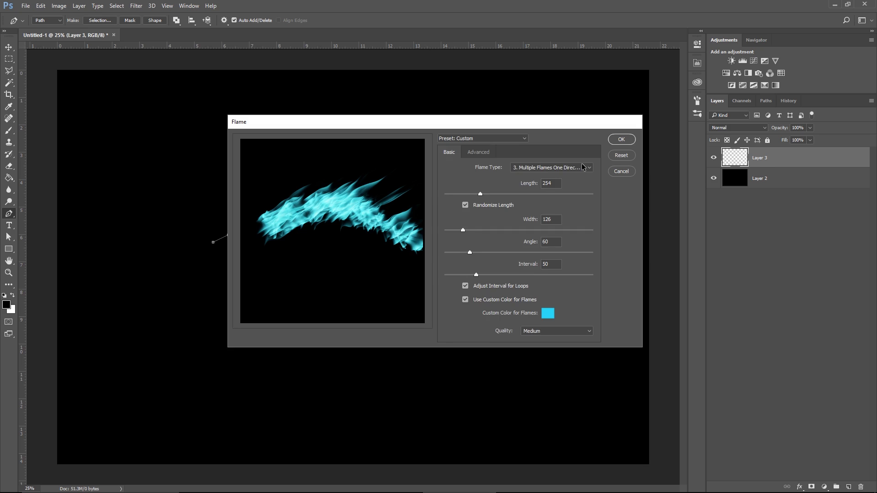
{"action": "left_click", "coordinate": [631, 139]}
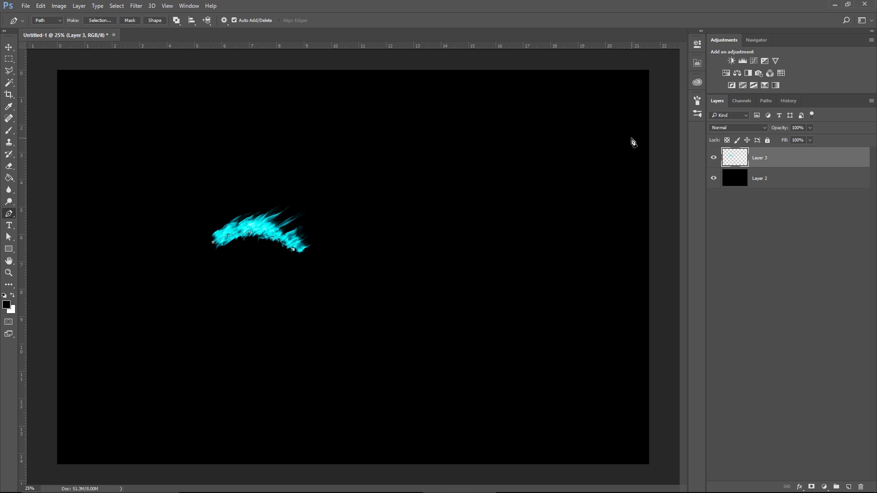
- Remove the pen path and drag the cyan flames to just below the canvas centre
{"action": "left_click", "coordinate": [250, 232]}
{"action": "key", "text": "Escape"}
{"action": "left_click", "coordinate": [8, 46]}
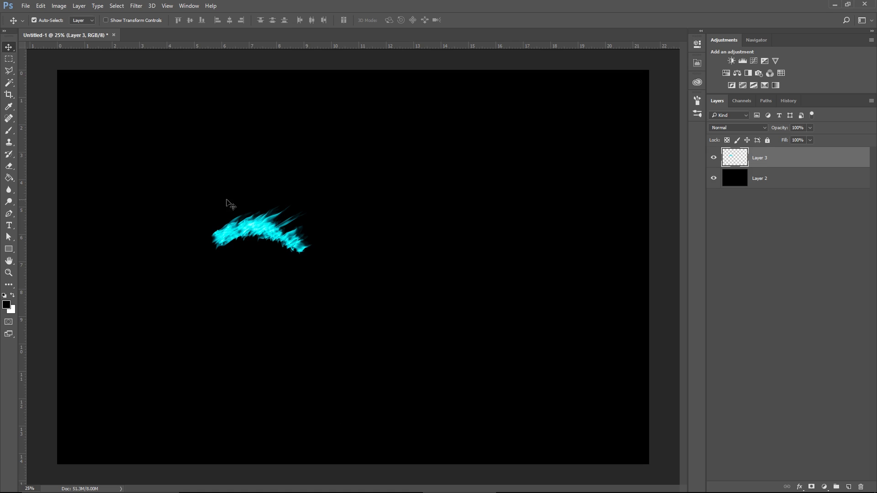
{"action": "left_click_drag", "start_coordinate": [241, 212], "coordinate": [513, 281]}
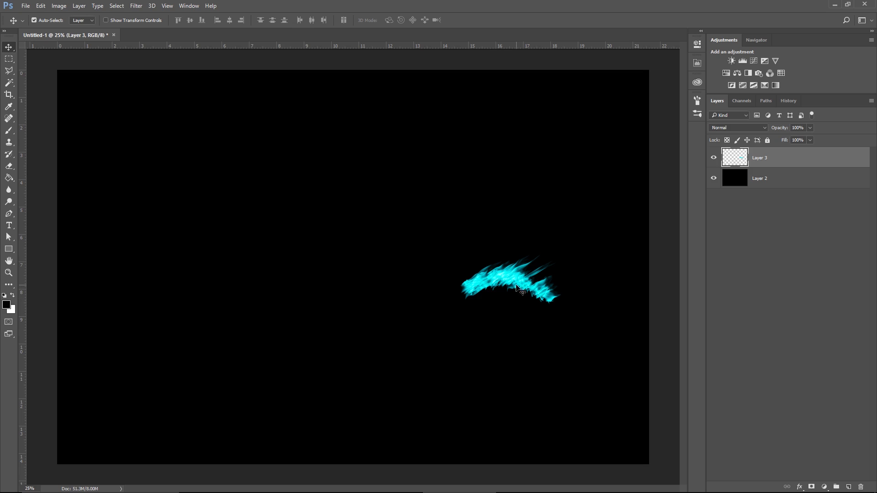
{"action": "left_click_drag", "start_coordinate": [518, 286], "coordinate": [405, 247]}
- Free-transform the cyan flames, enlarging them to about 269% and repositioning them
{"action": "key", "text": "ctrl+t"}
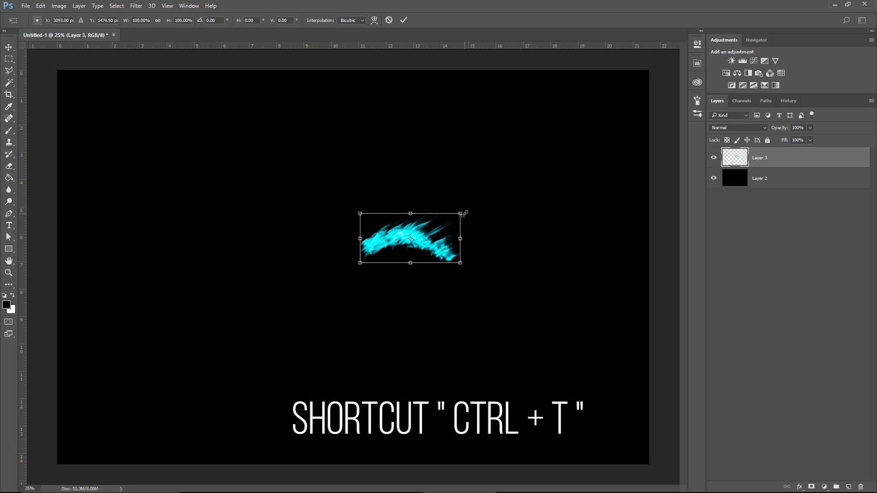
{"action": "left_click_drag", "start_coordinate": [465, 213], "coordinate": [637, 117]}
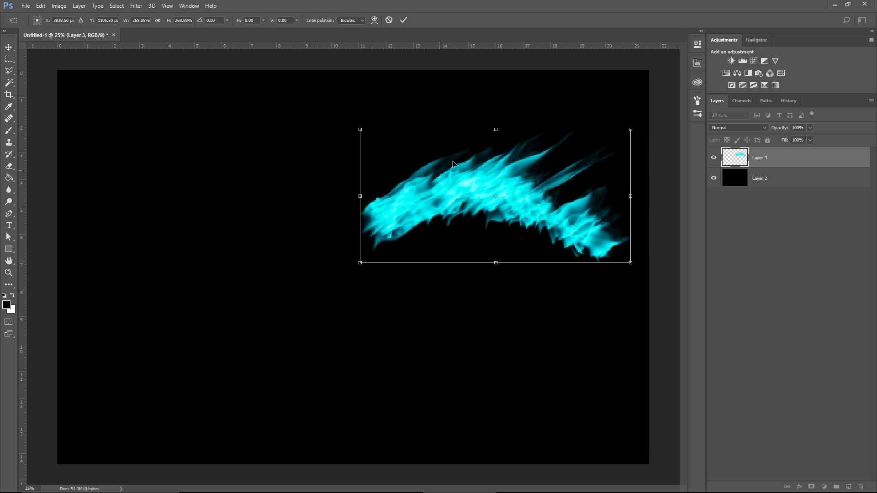
{"action": "left_click_drag", "start_coordinate": [517, 209], "coordinate": [456, 182]}
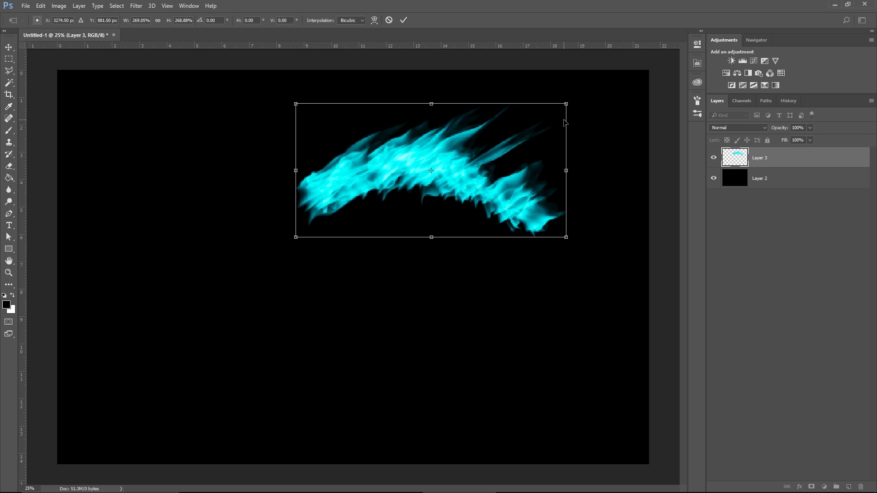
{"action": "key", "text": "Escape"}
{"action": "left_click_drag", "start_coordinate": [428, 263], "coordinate": [470, 221]}
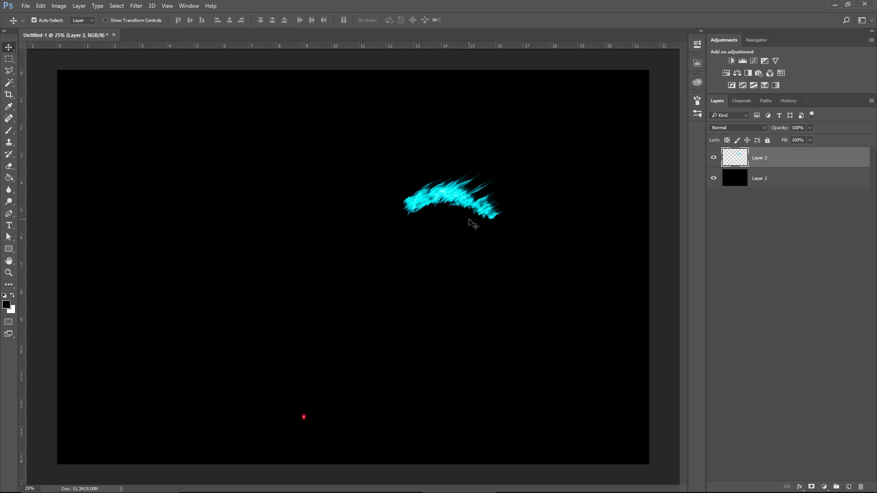